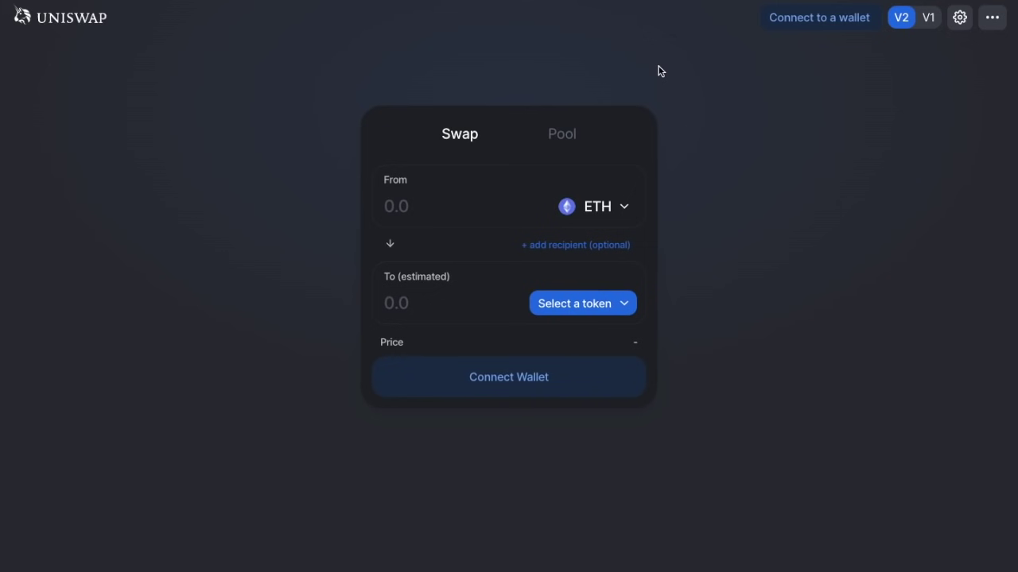
Look over the Pool section, then return to the Swap form.
{"action": "left_click", "coordinate": [560, 143]}
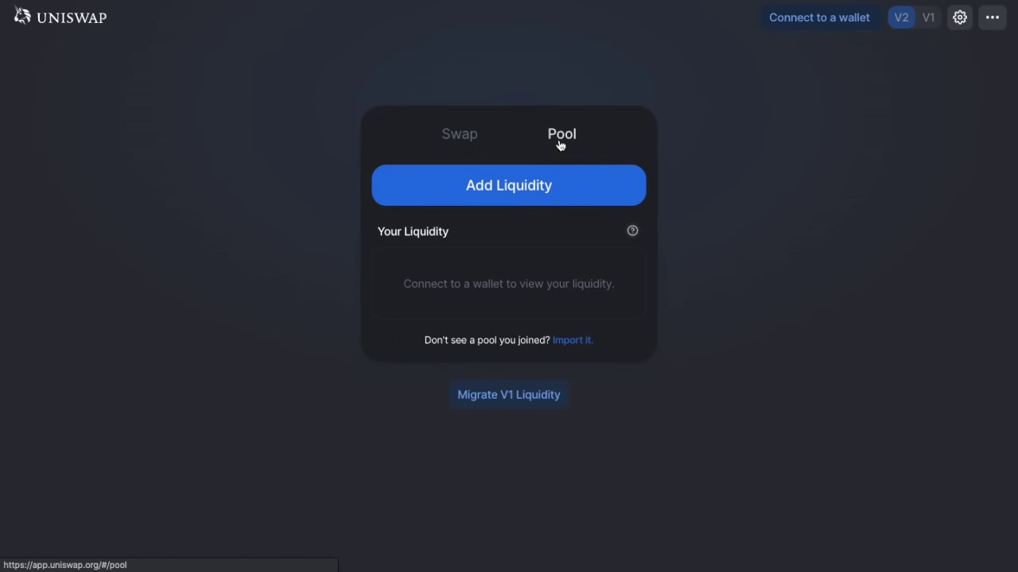
{"action": "left_click", "coordinate": [467, 143]}
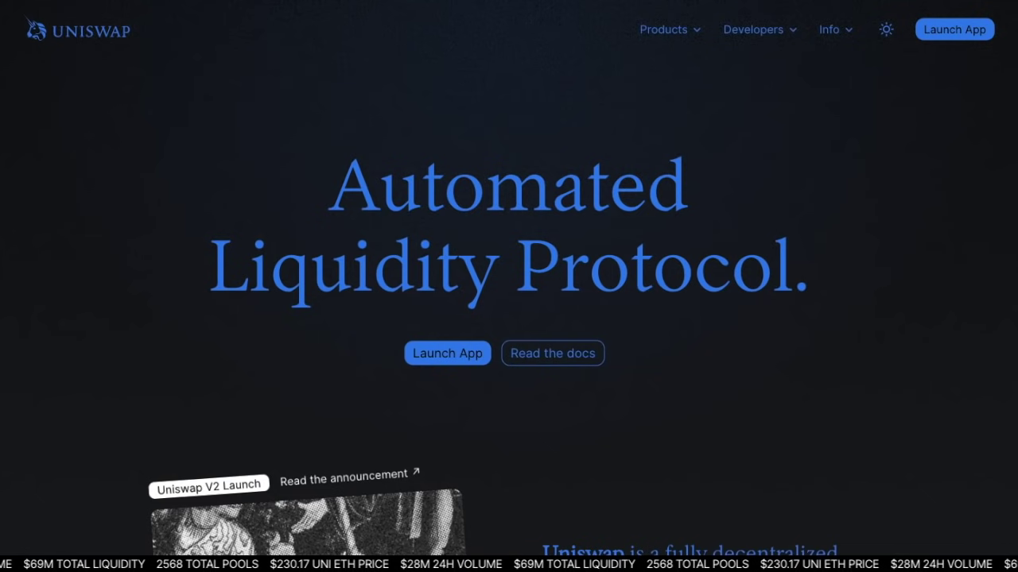
Launch the app from the homepage and list wallets such as MetaMask, WalletConnect and Coinbase Wallet.
{"action": "left_click", "coordinate": [941, 32]}
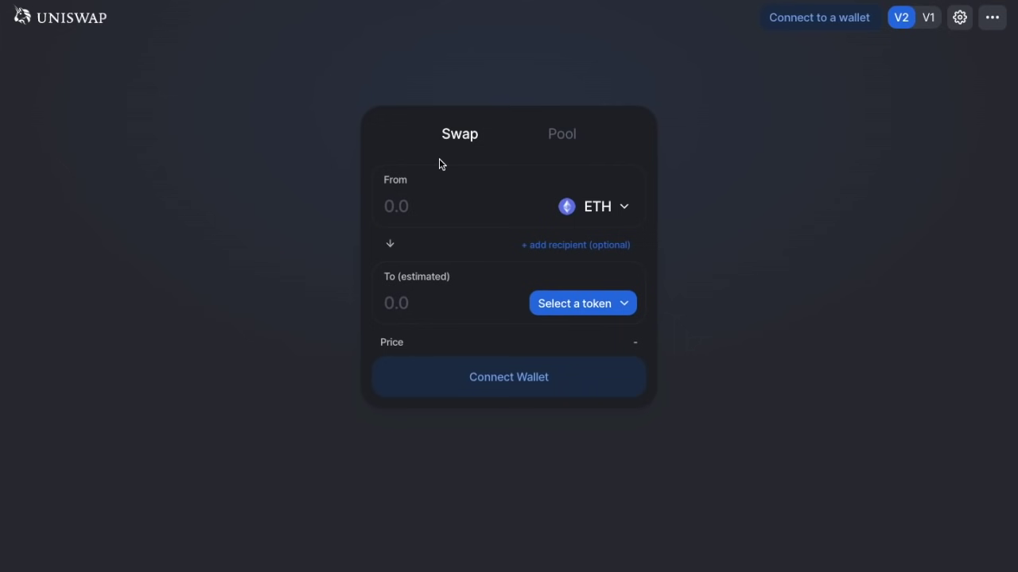
{"action": "left_click", "coordinate": [817, 28]}
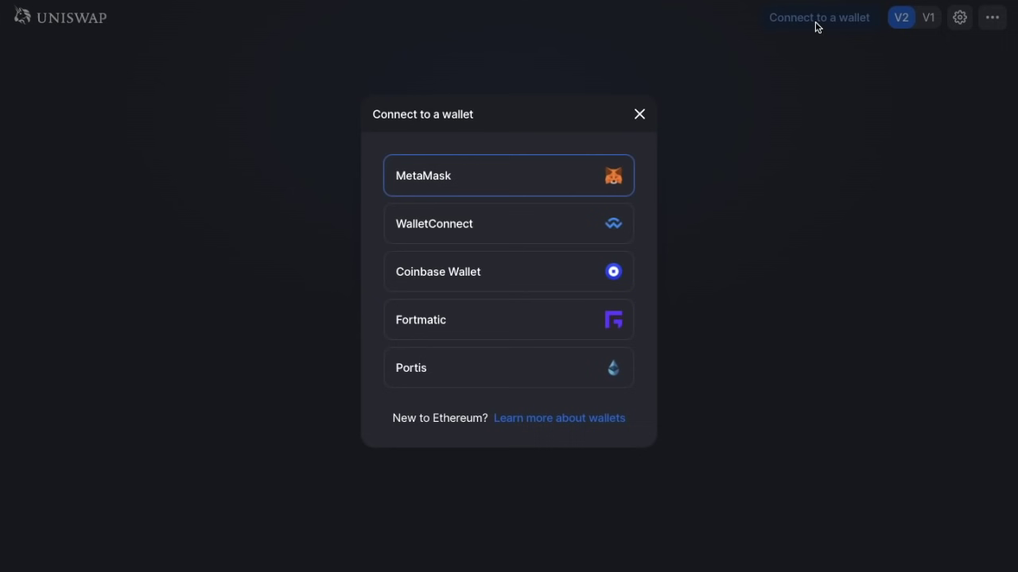
Connect MetaMask to show a 4.39096 ETH balance, toggling V1 and back to V2.
{"action": "left_click", "coordinate": [498, 189]}
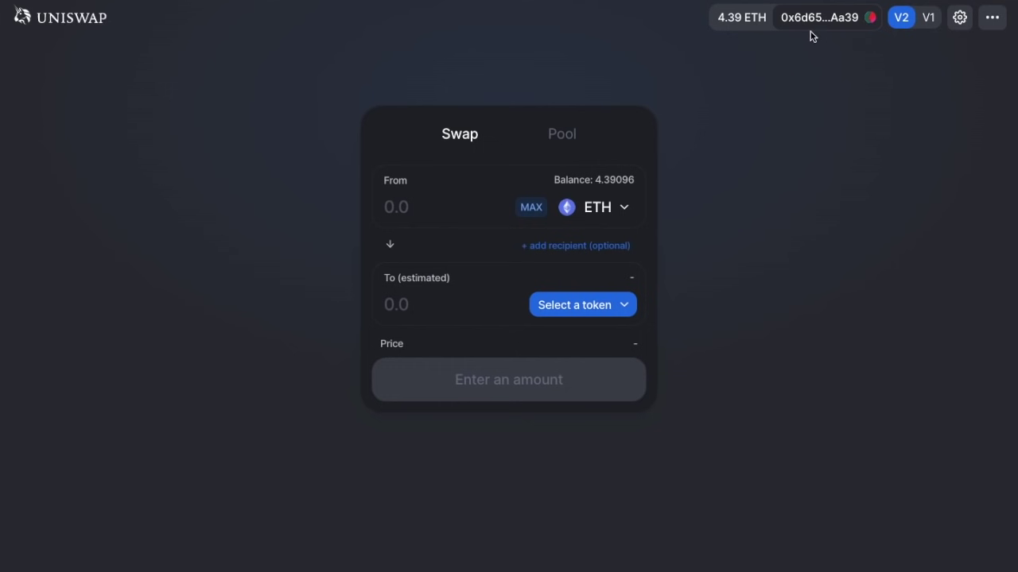
{"action": "left_click", "coordinate": [905, 26]}
{"action": "left_click", "coordinate": [904, 26]}
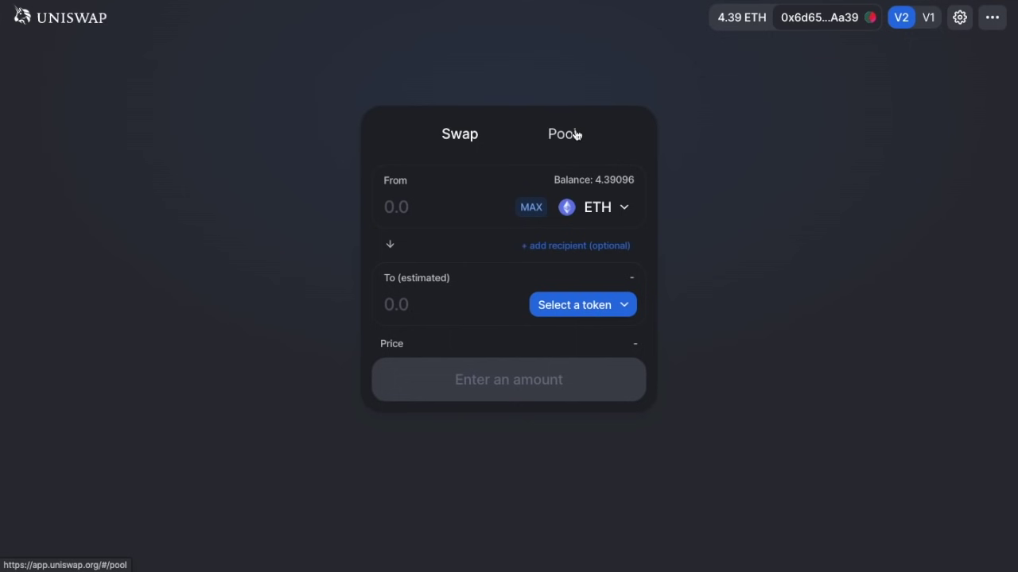
{"action": "left_click", "coordinate": [632, 213]}
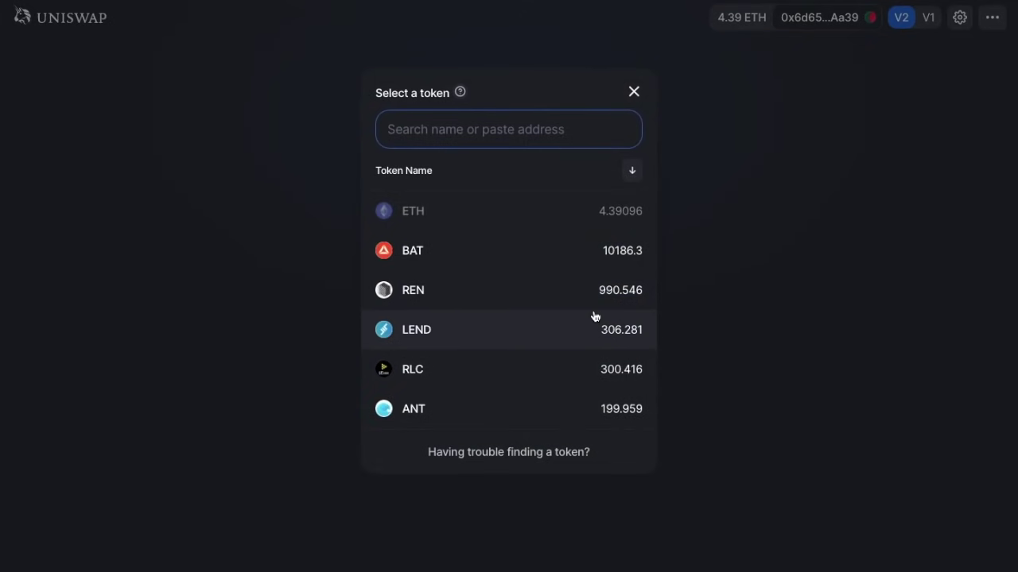
{"action": "scroll", "coordinate": [595, 315], "scroll_direction": "down", "scroll_amount": 10}
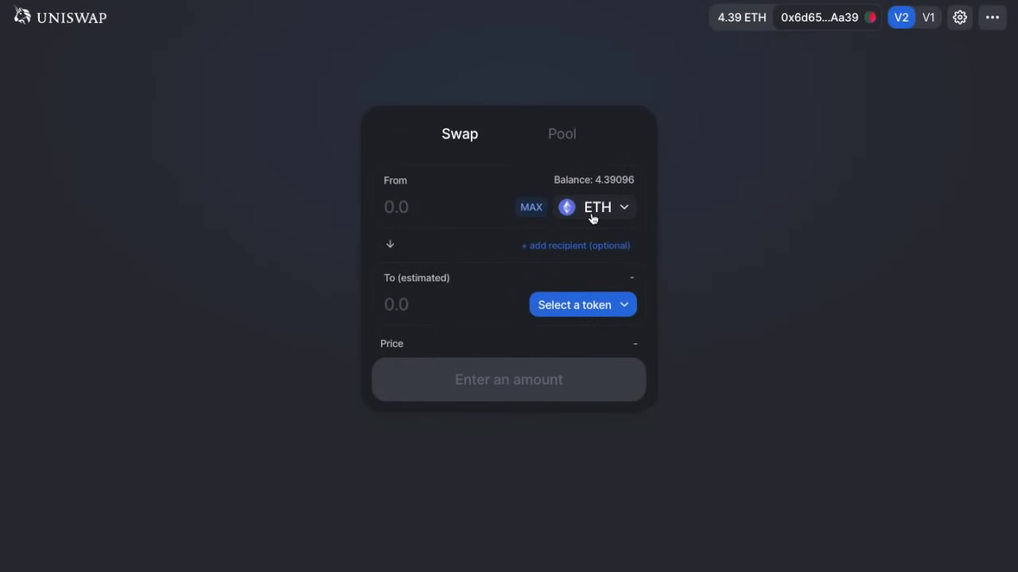
{"action": "left_click", "coordinate": [420, 207]}
Enter 0.5 ETH as the From amount after trying MAX, then add and remove a recipient.
{"action": "type", "text": "0.5"}
{"action": "left_click", "coordinate": [529, 206]}
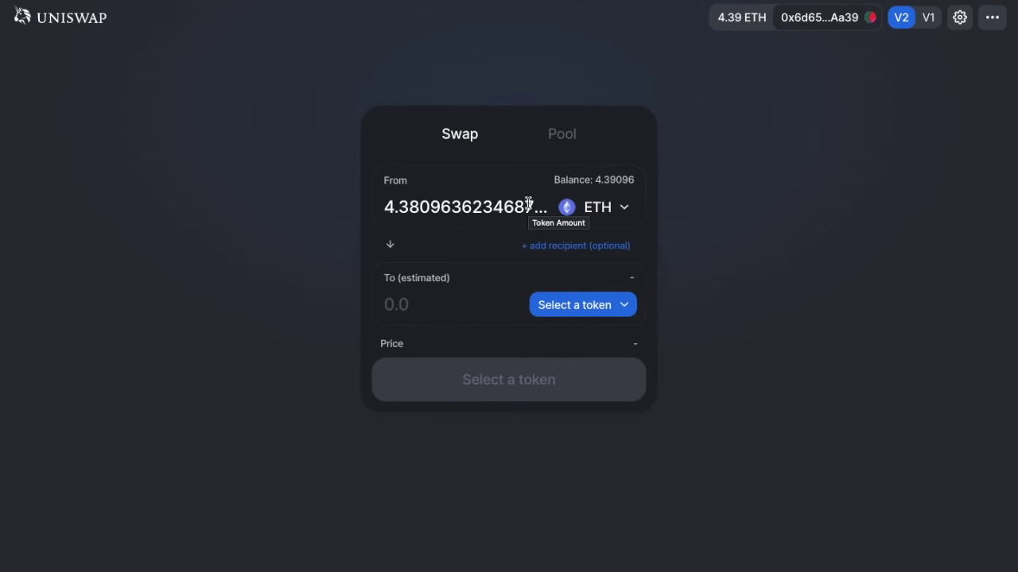
{"action": "key", "text": "ctrl+a"}
{"action": "type", "text": "0.5"}
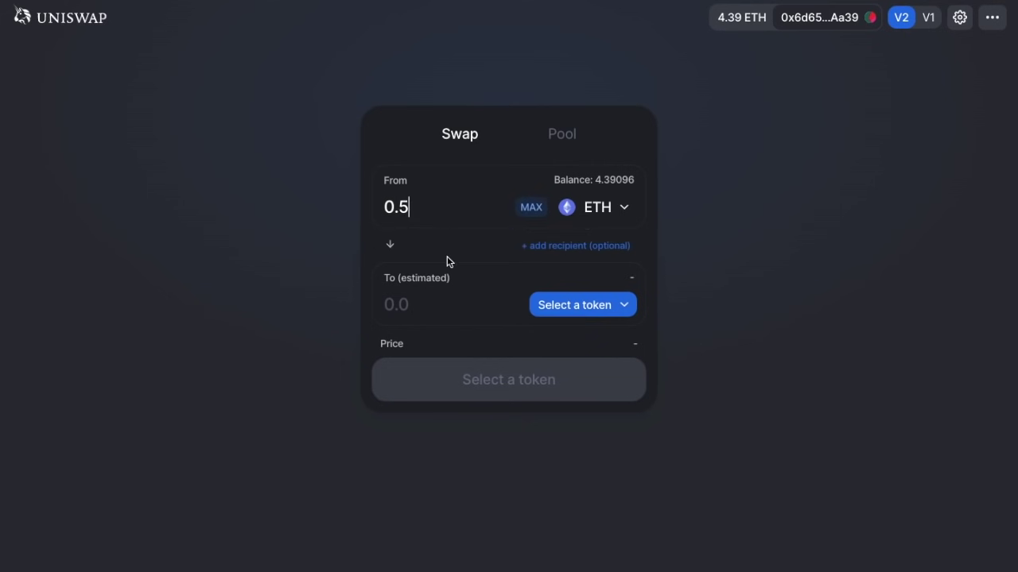
{"action": "left_click", "coordinate": [589, 247]}
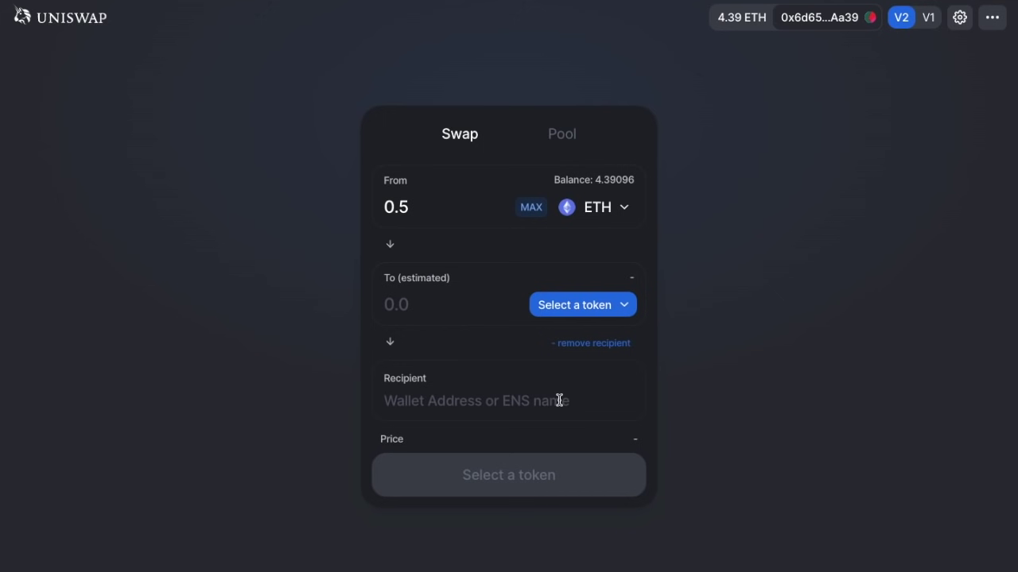
{"action": "left_click", "coordinate": [577, 343]}
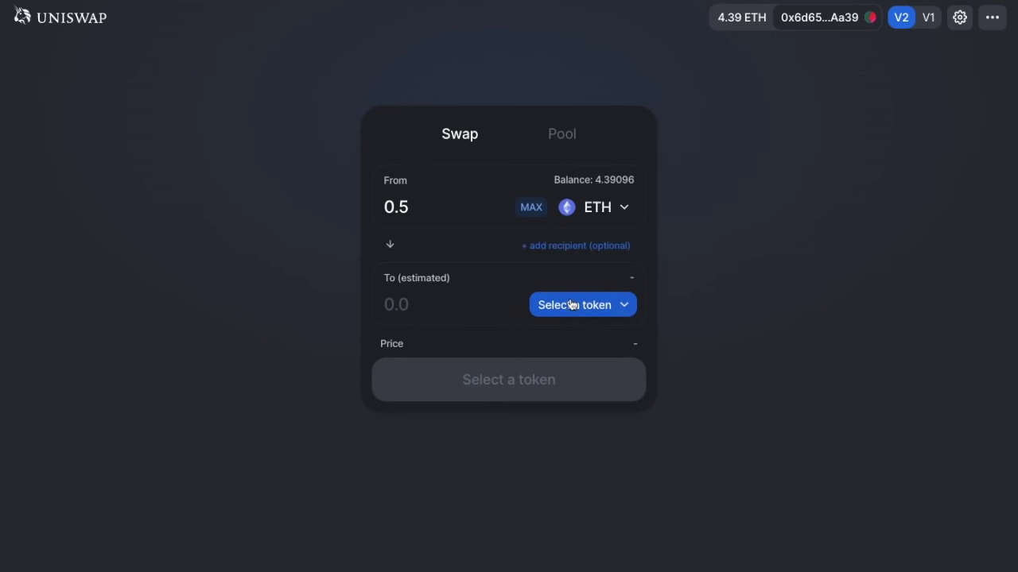
Scroll the receive-token list down to tokens like FAME, FOAM, FUN and FXC.
{"action": "left_click", "coordinate": [604, 309]}
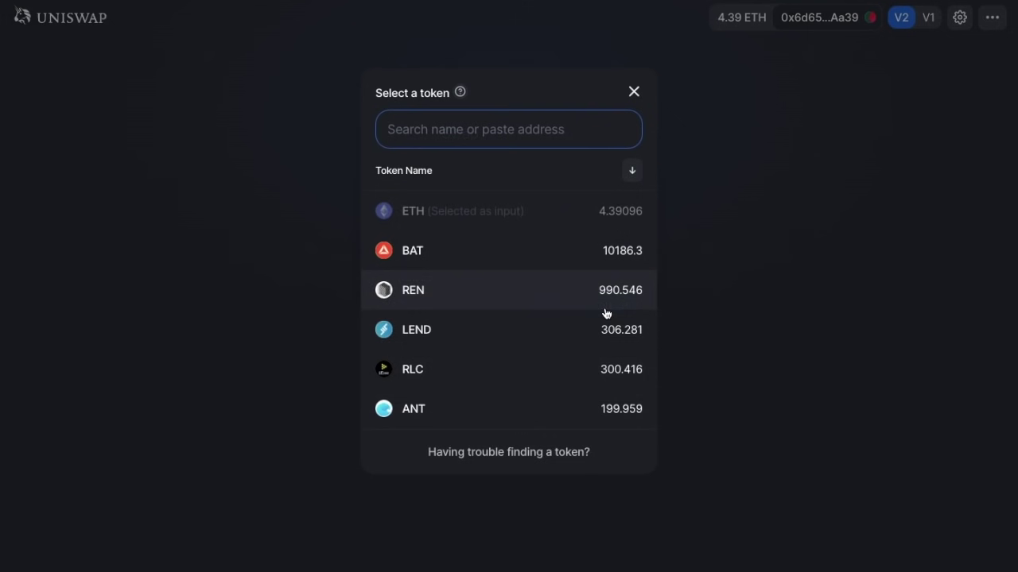
{"action": "scroll", "coordinate": [520, 305], "scroll_direction": "down", "scroll_amount": 10}
{"action": "scroll", "coordinate": [521, 306], "scroll_direction": "down", "scroll_amount": 5}
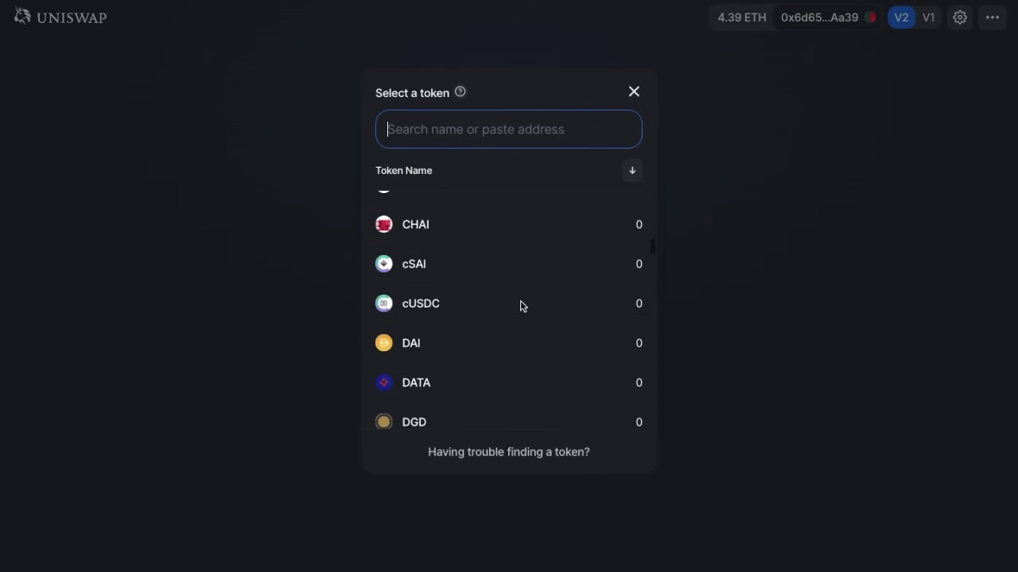
{"action": "scroll", "coordinate": [521, 306], "scroll_direction": "down", "scroll_amount": 5}
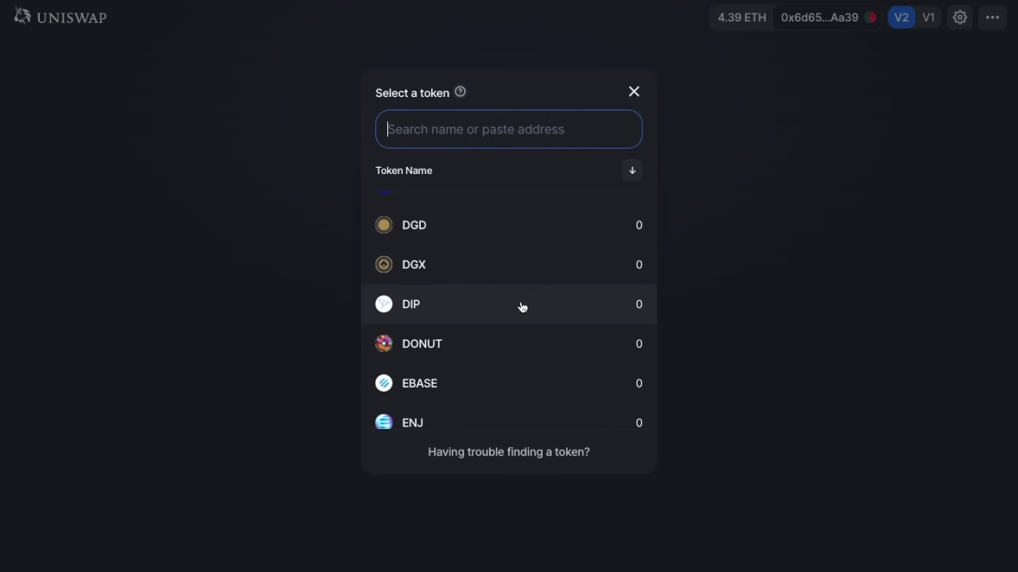
{"action": "scroll", "coordinate": [521, 307], "scroll_direction": "down", "scroll_amount": 3}
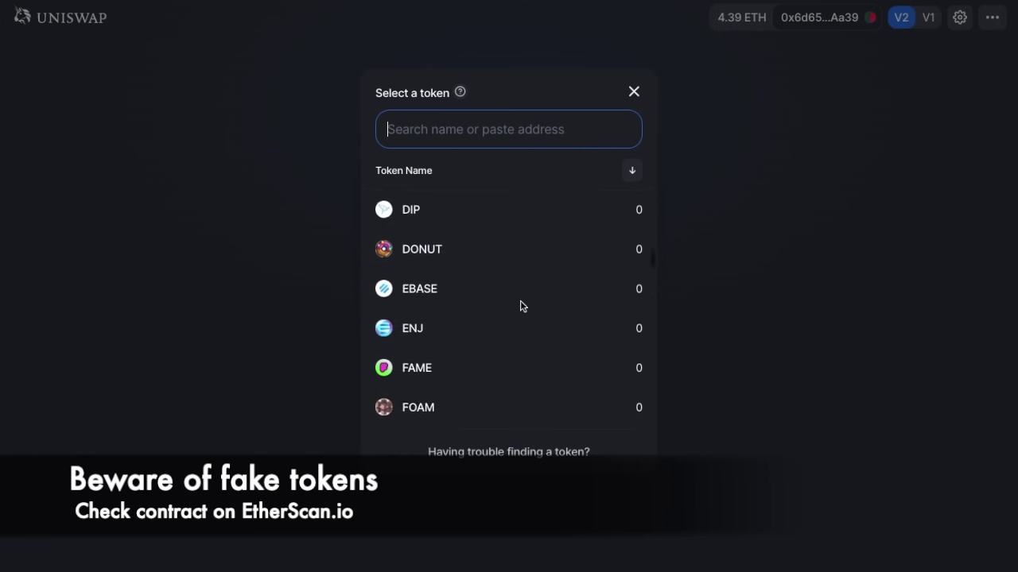
{"action": "scroll", "coordinate": [521, 307], "scroll_direction": "down", "scroll_amount": 4}
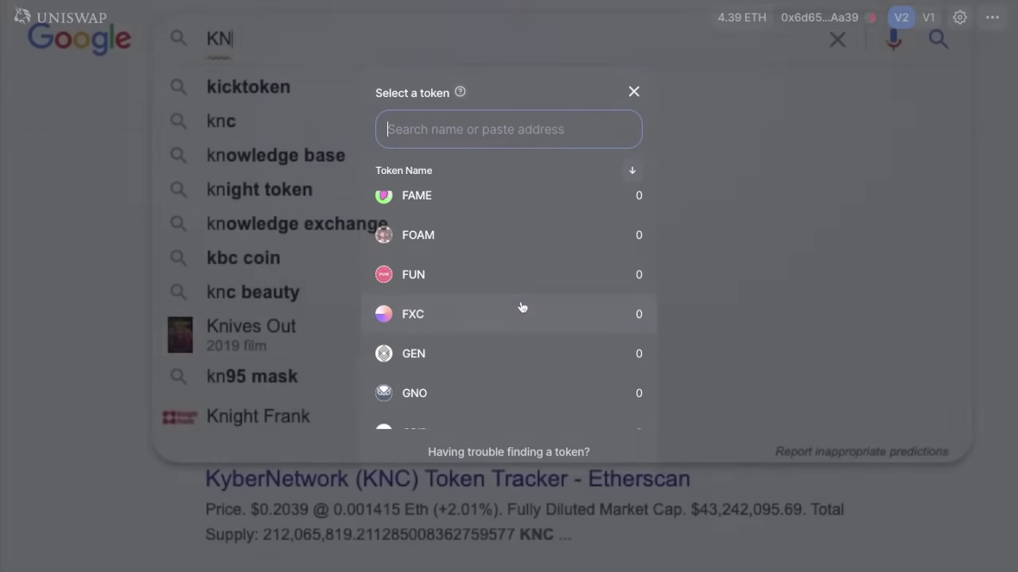
Search 'KNC TOKEN ETHERSCAN' and copy the KyberNetwork contract address from its Etherscan page.
{"action": "type", "text": "C TOKE"}
{"action": "type", "text": "N ETHERSCAN"}
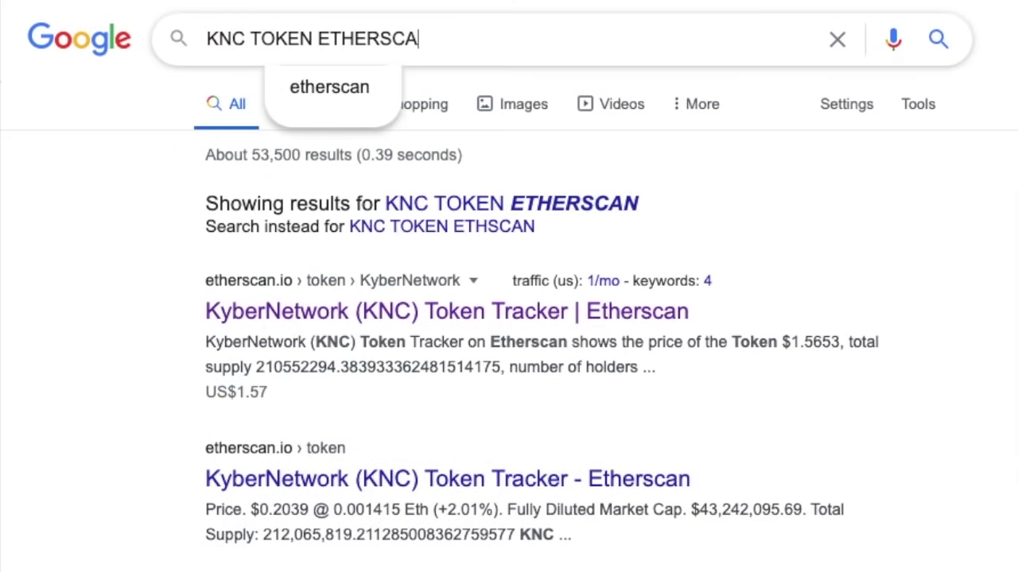
{"action": "key", "text": "Return"}
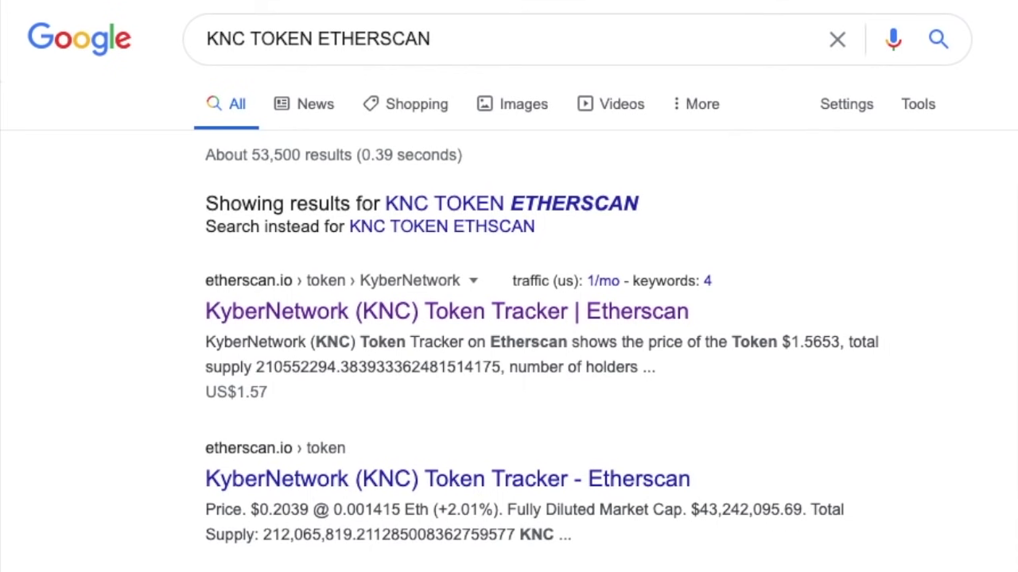
{"action": "left_click", "coordinate": [262, 231]}
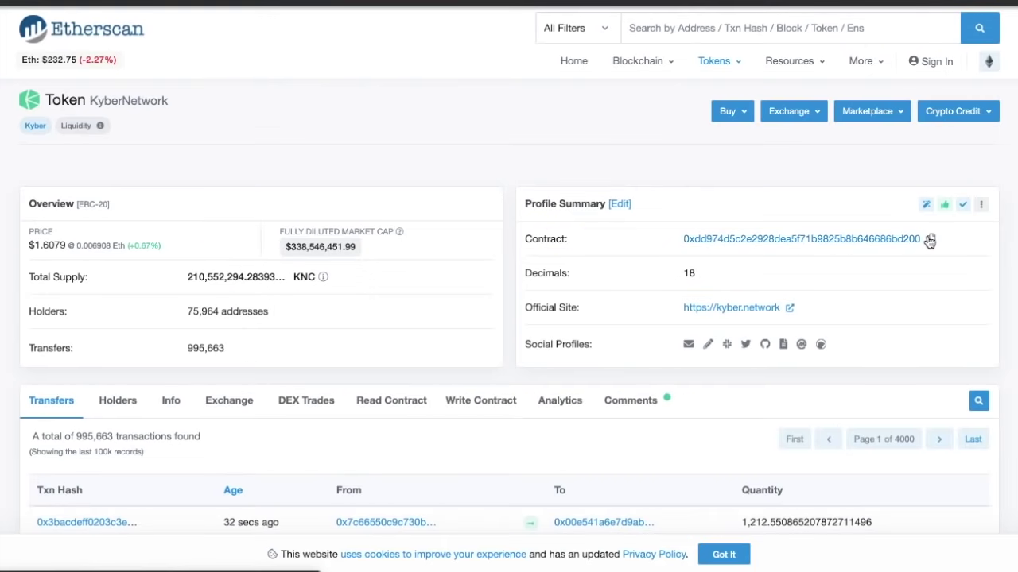
{"action": "left_click", "coordinate": [932, 240]}
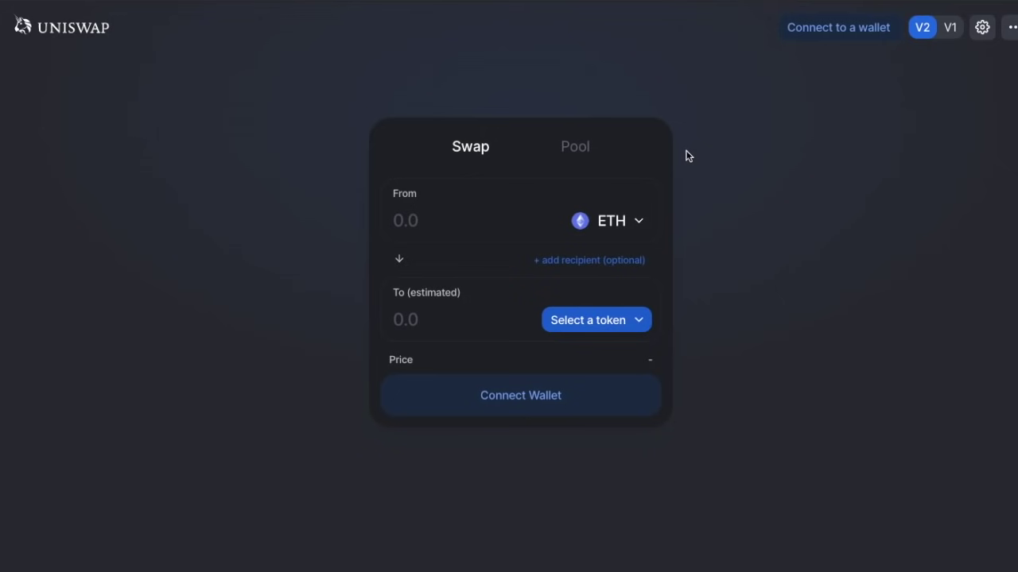
Test the pasted KNC address, then choose AMPL, quoting 65.4262 AMPL for 0.5 ETH.
{"action": "left_click", "coordinate": [589, 322]}
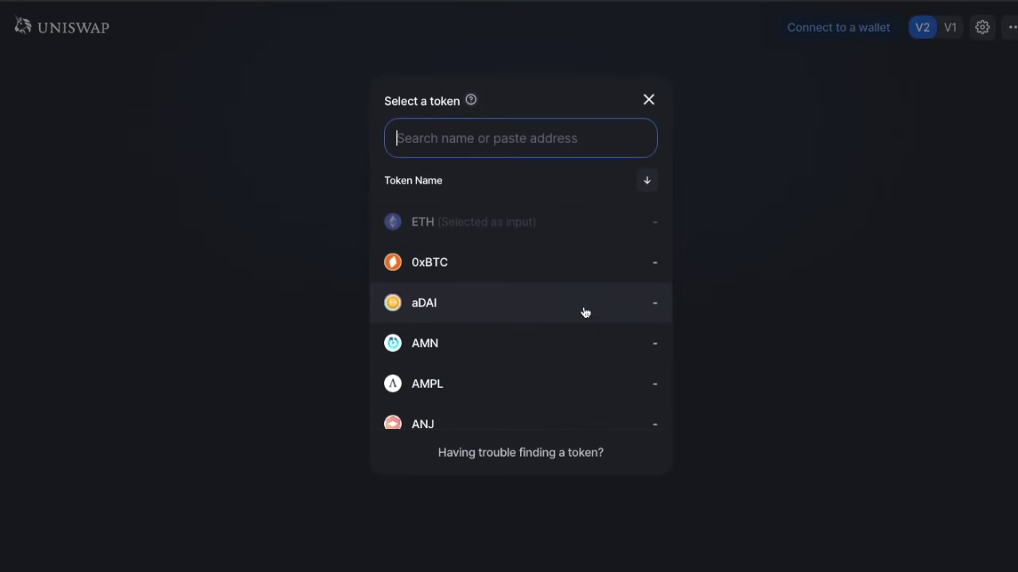
{"action": "key", "text": "ctrl+v"}
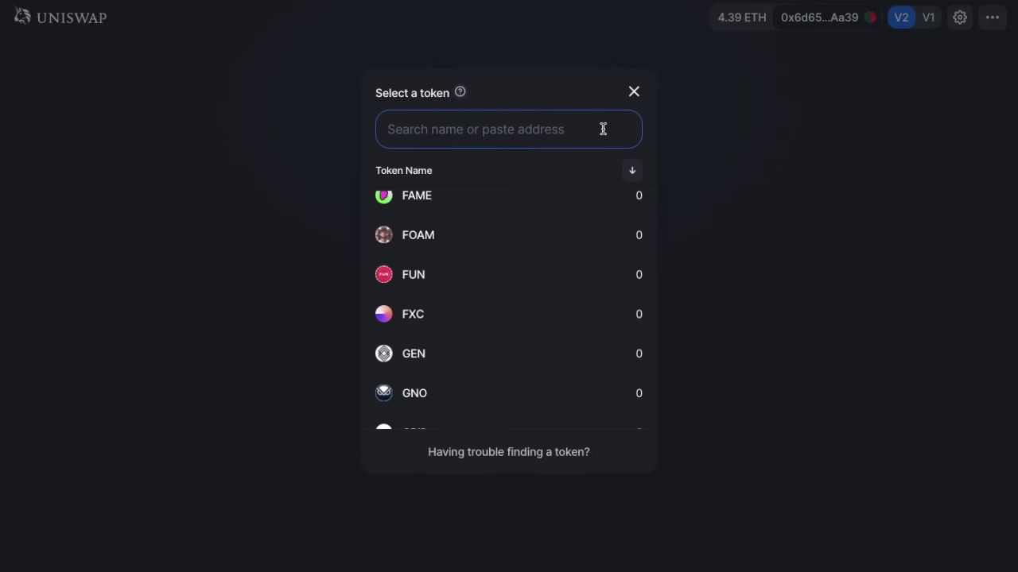
{"action": "type", "text": "ampl"}
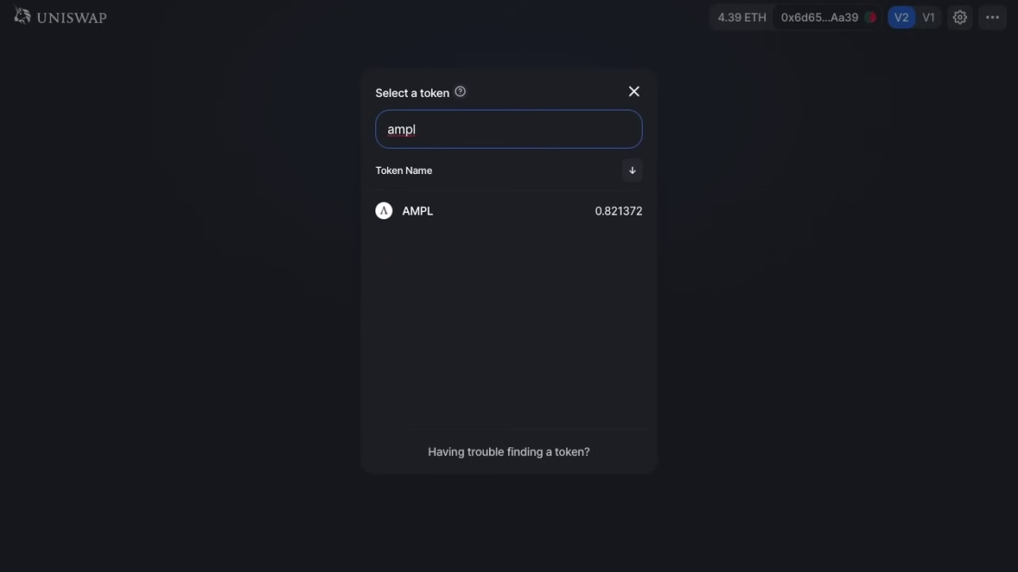
{"action": "left_click", "coordinate": [572, 224]}
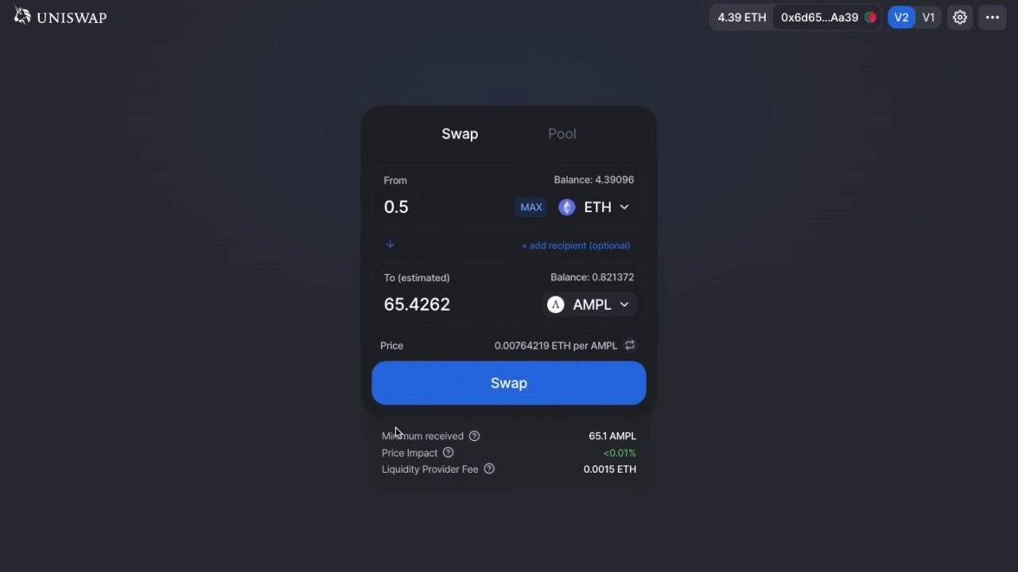
{"action": "mouse_move", "coordinate": [475, 439]}
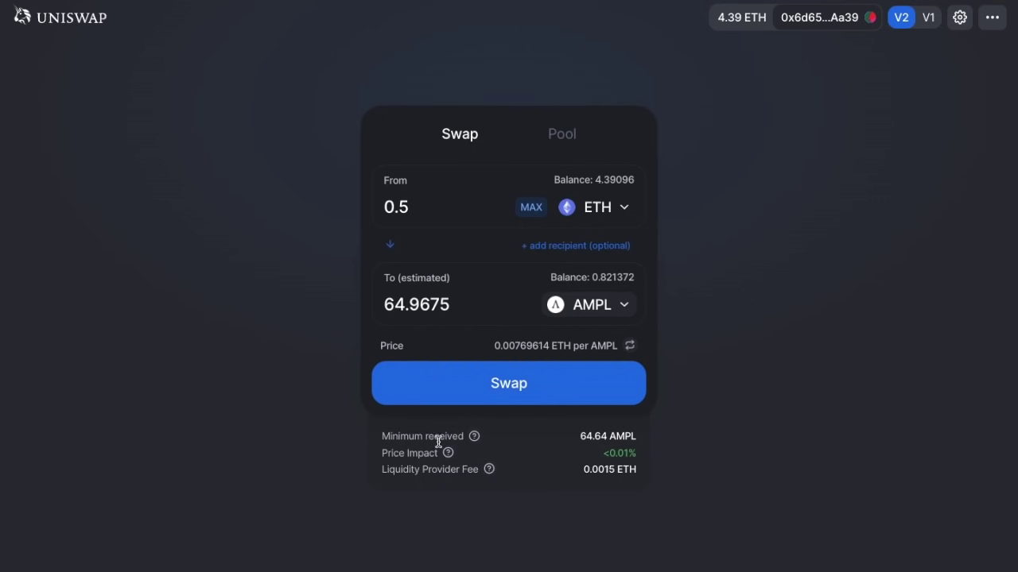
{"action": "mouse_move", "coordinate": [446, 451]}
{"action": "left_click", "coordinate": [959, 19]}
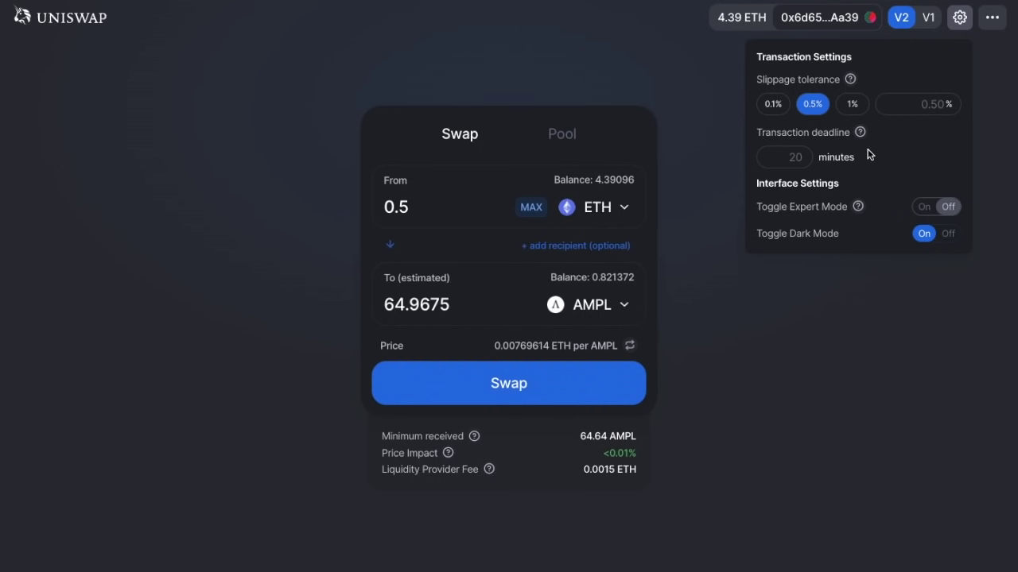
{"action": "left_click", "coordinate": [772, 325]}
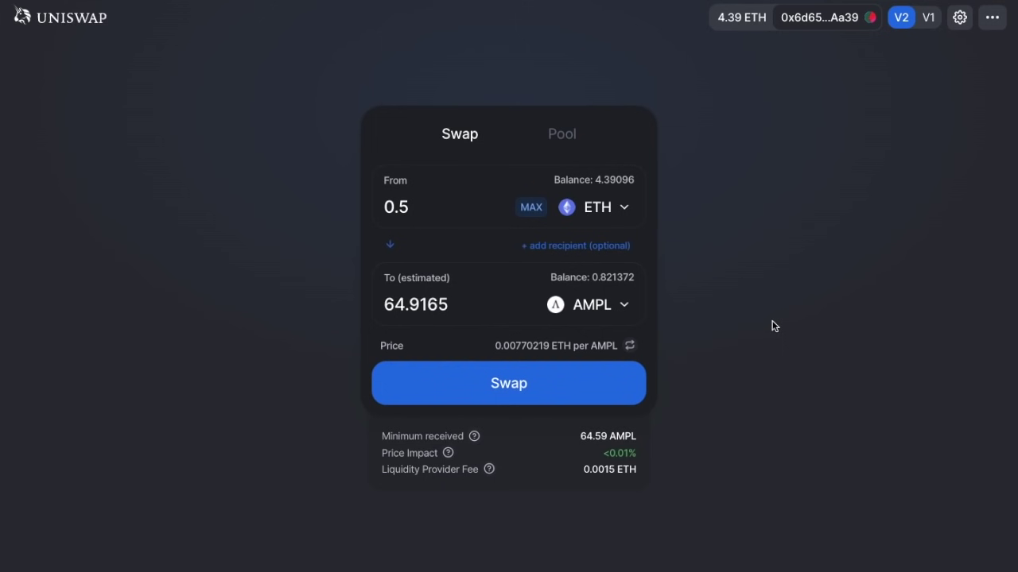
{"action": "left_click", "coordinate": [570, 384]}
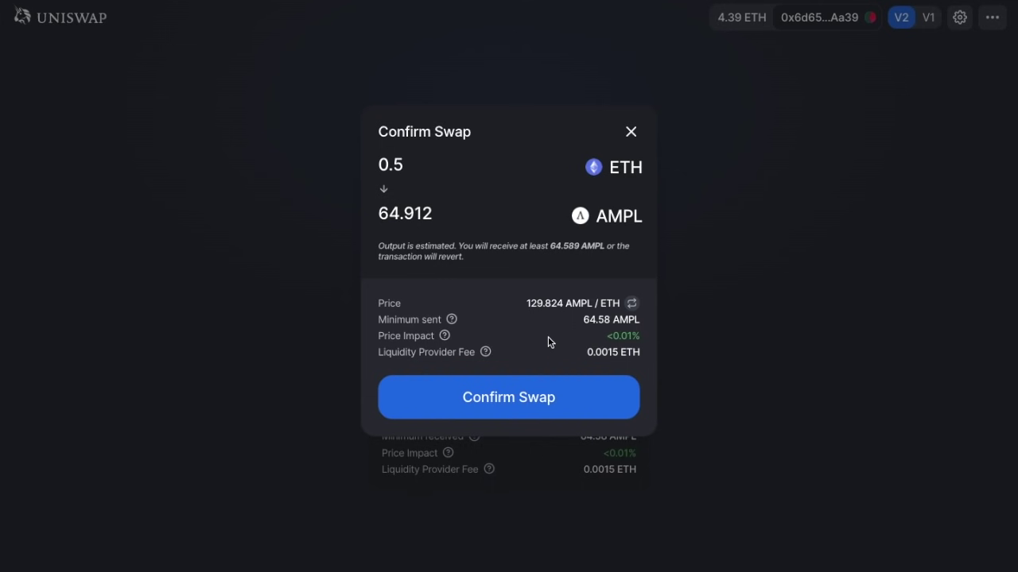
Confirm the 0.5 ETH to AMPL swap and approve the 0.510586 ETH total in MetaMask.
{"action": "left_click", "coordinate": [525, 398]}
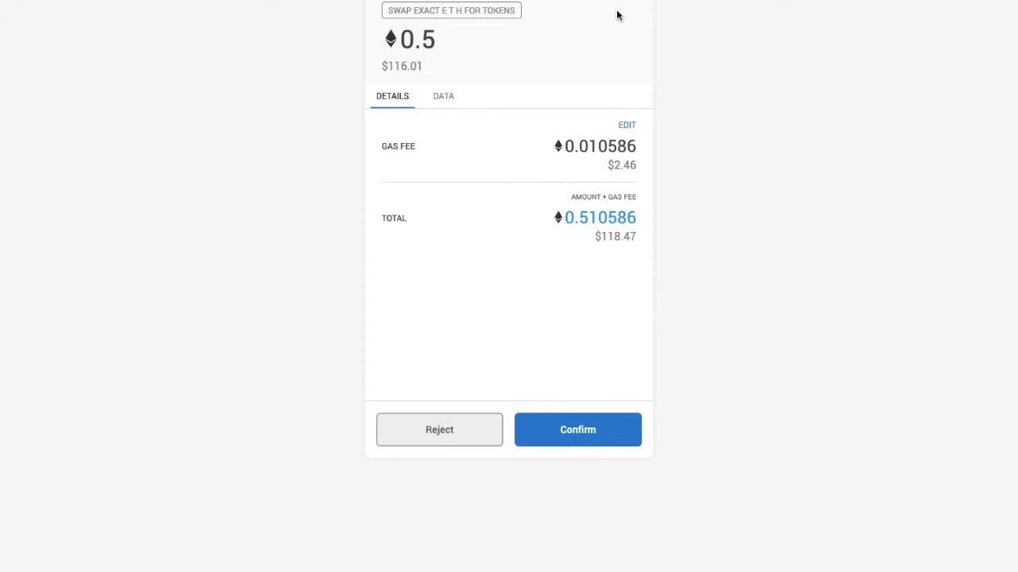
{"action": "left_click", "coordinate": [572, 428]}
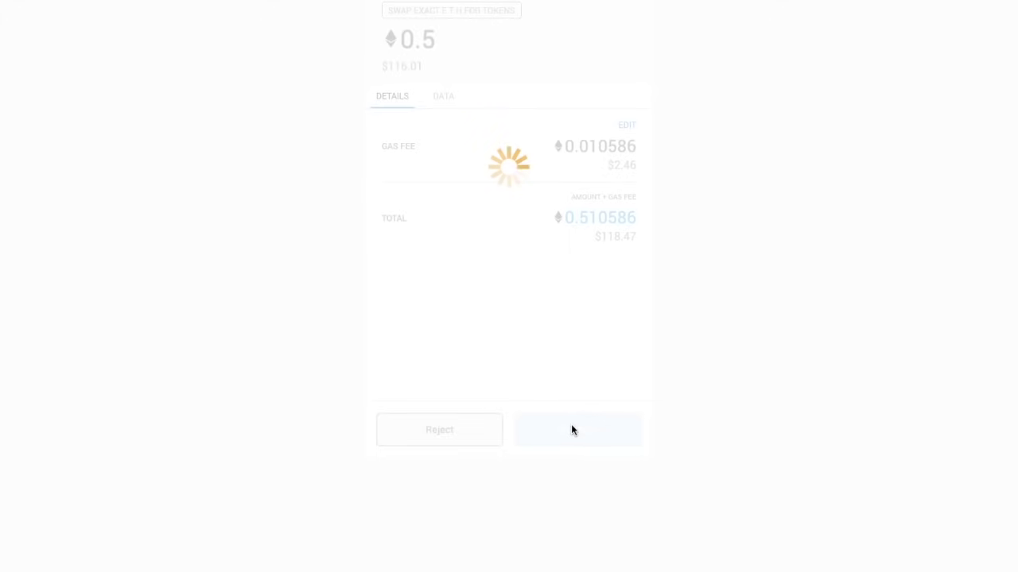
Dismiss the submitted notice, review recent transactions, and view the ETH/AMPL position in Pool.
{"action": "left_click", "coordinate": [509, 393]}
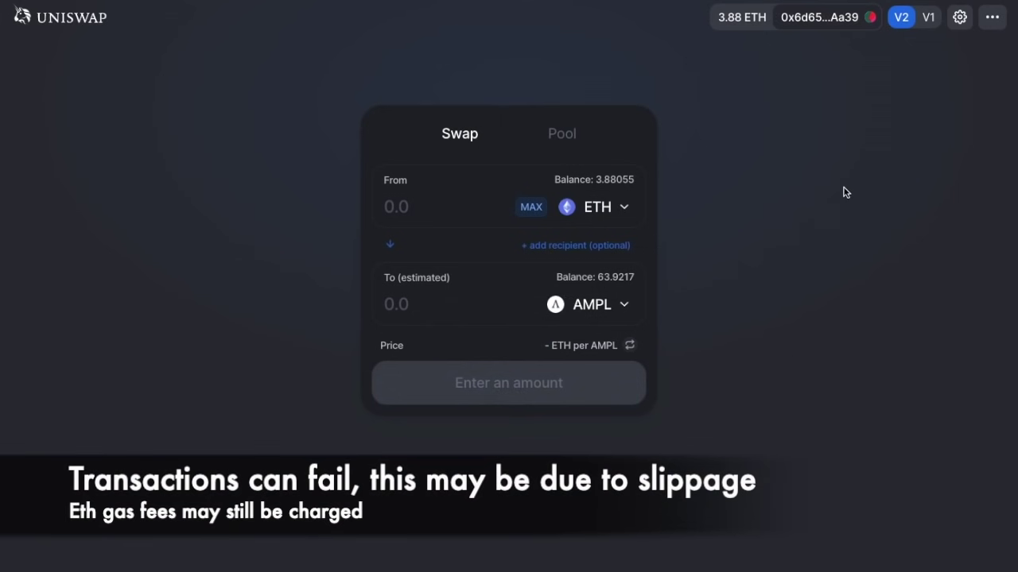
{"action": "left_click", "coordinate": [824, 22]}
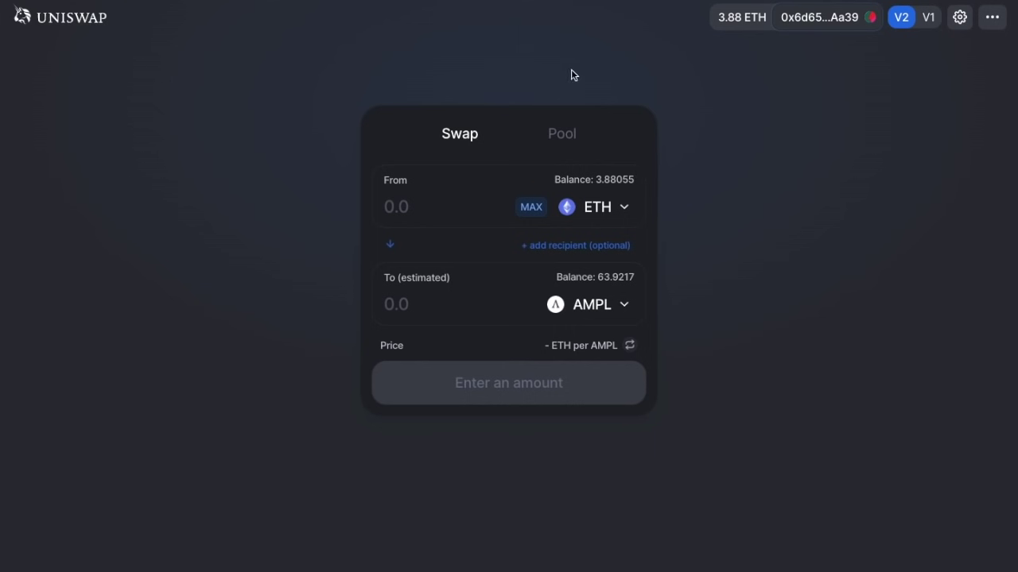
{"action": "left_click", "coordinate": [566, 135]}
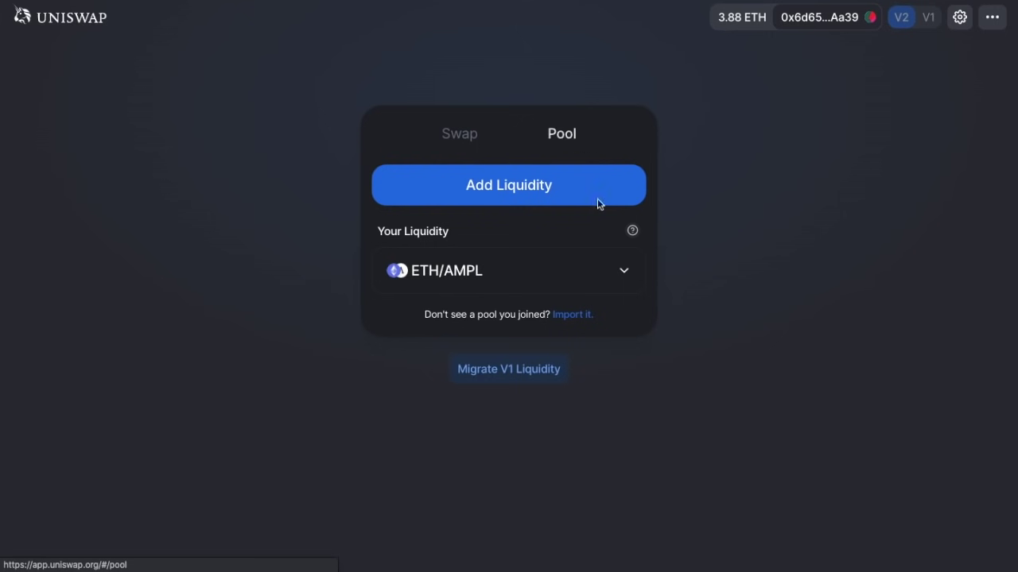
Expand and collapse the ETH/AMPL position details, then start adding liquidity with ETH.
{"action": "left_click", "coordinate": [624, 272]}
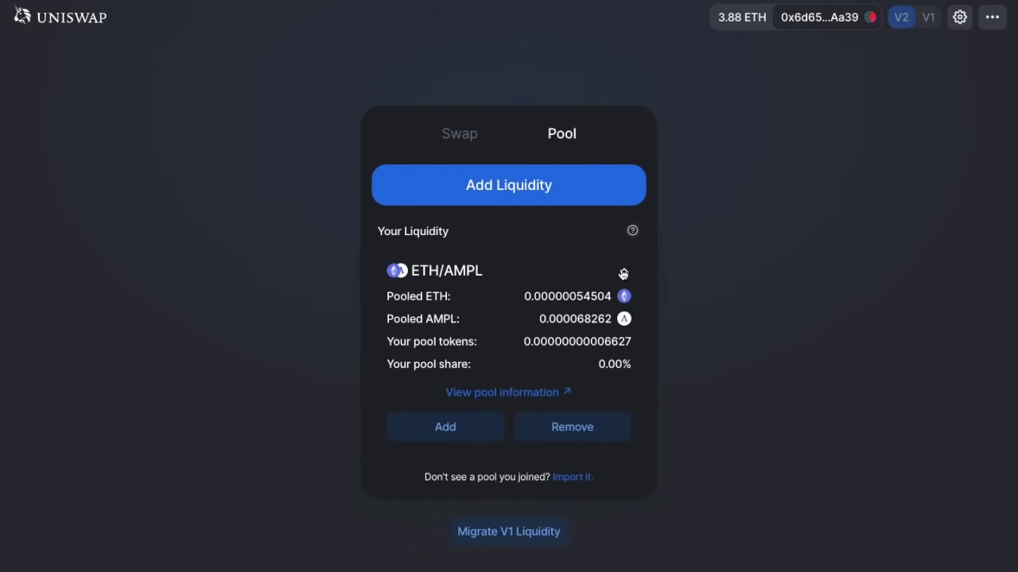
{"action": "left_click", "coordinate": [623, 272]}
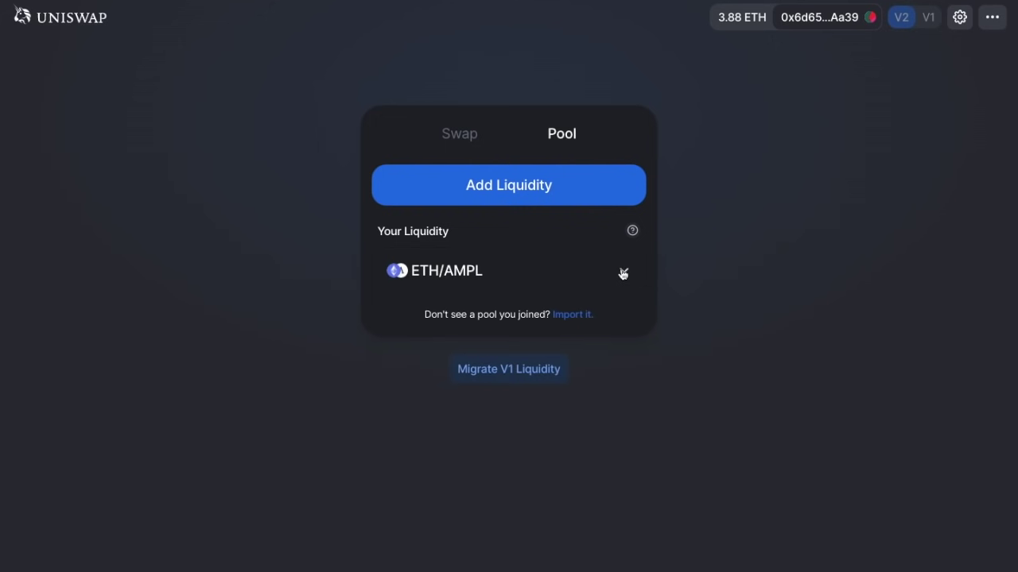
{"action": "left_click", "coordinate": [543, 195]}
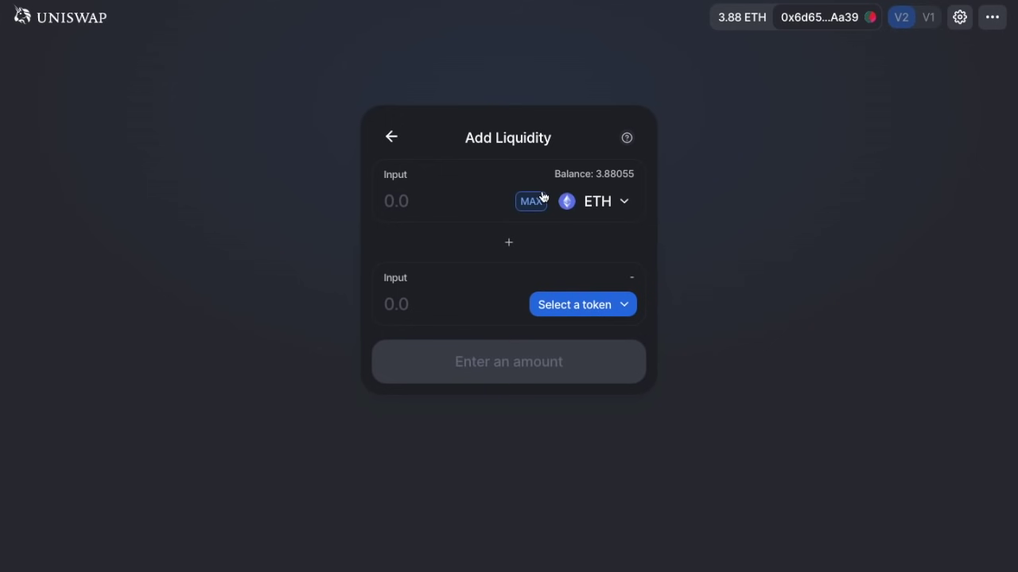
Choose AMPL as the second token and deposit the full 63.921756181 AMPL balance against 0.510654 ETH.
{"action": "left_click", "coordinate": [628, 305]}
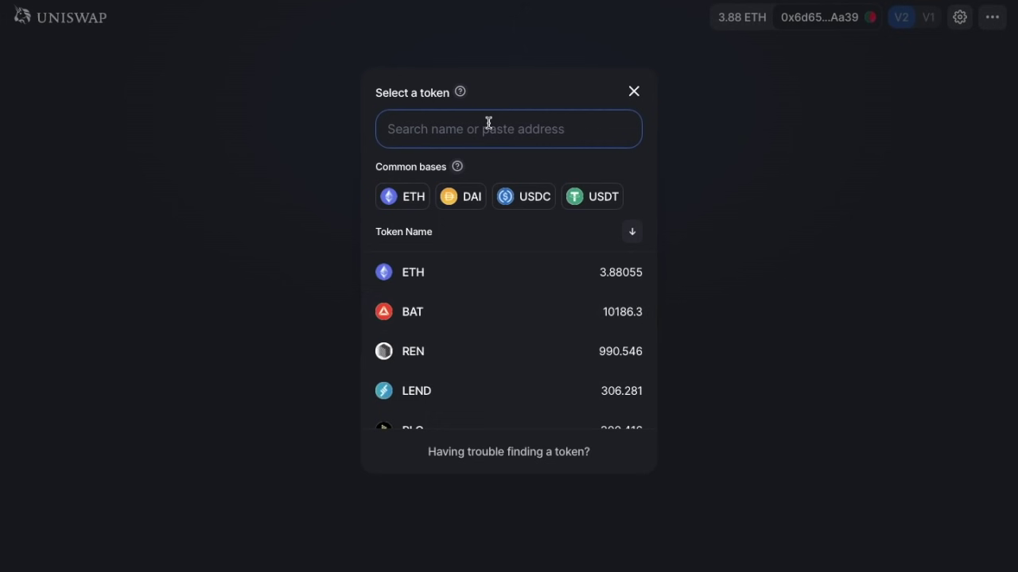
{"action": "type", "text": "ampl"}
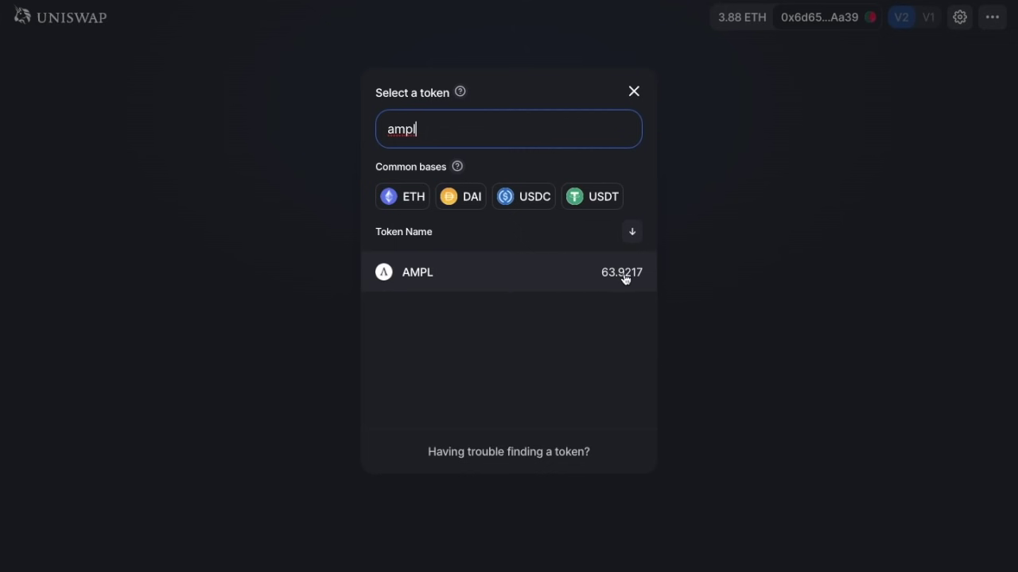
{"action": "left_click", "coordinate": [465, 270]}
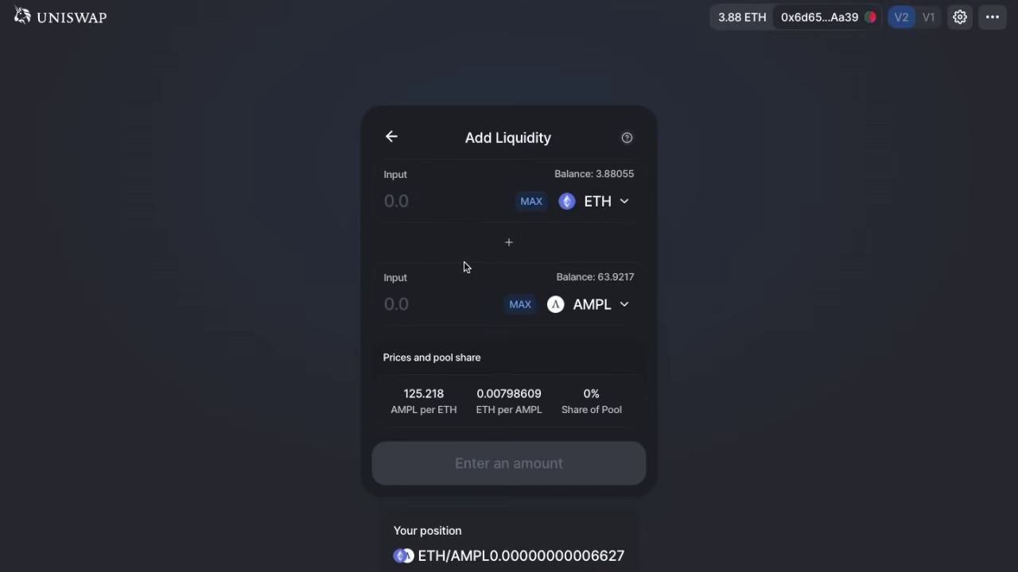
{"action": "scroll", "coordinate": [465, 267], "scroll_direction": "down", "scroll_amount": 1}
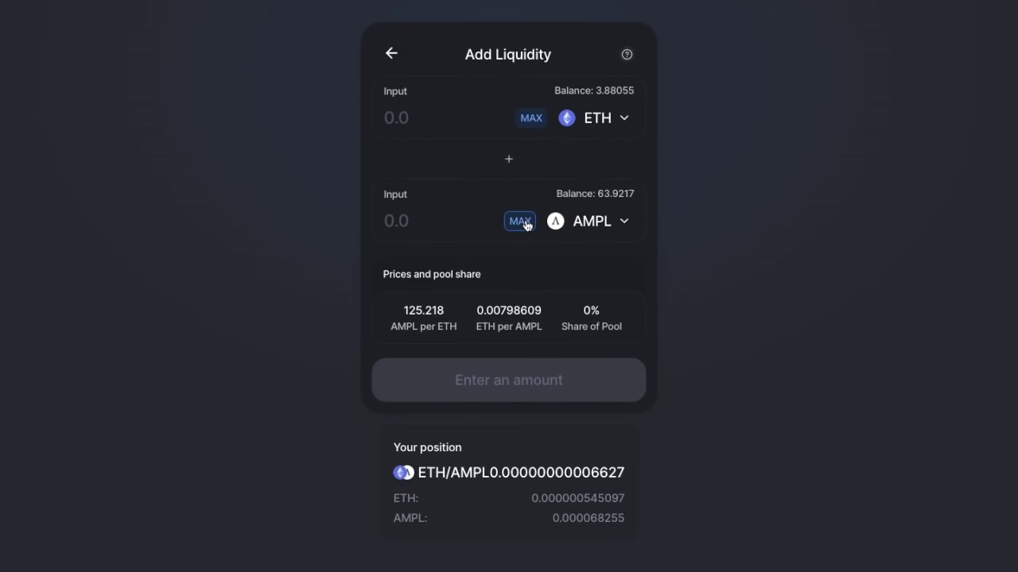
{"action": "left_click", "coordinate": [525, 221]}
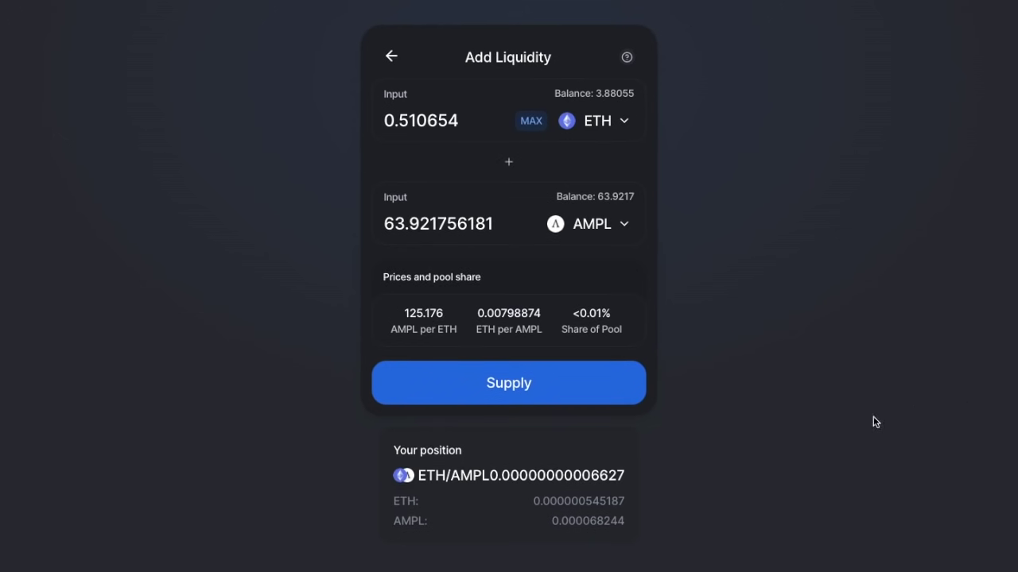
Review and confirm the 0.510654 ETH + 63.9217 AMPL deposit, then approve it in MetaMask.
{"action": "left_click", "coordinate": [555, 400]}
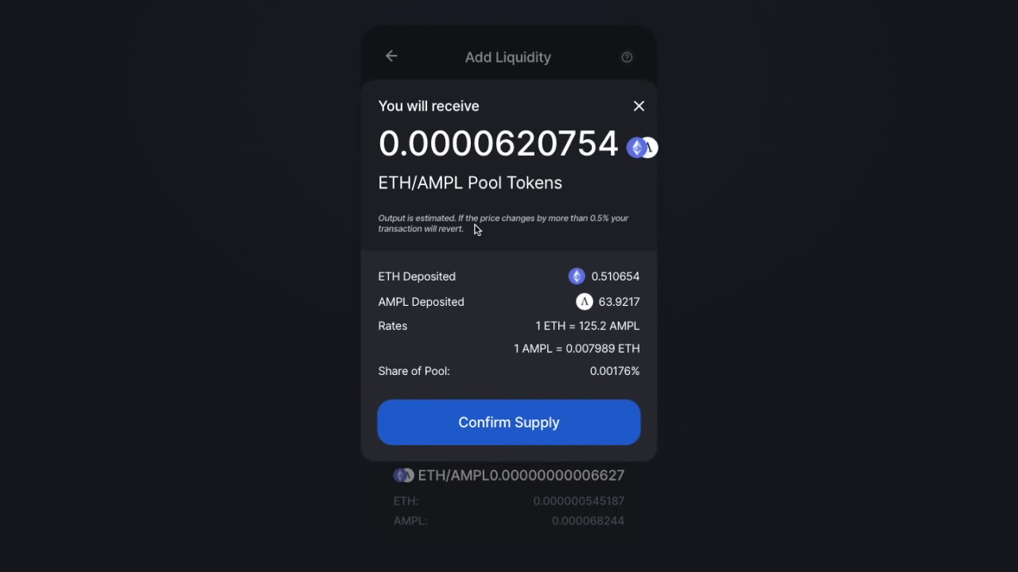
{"action": "left_click", "coordinate": [487, 422]}
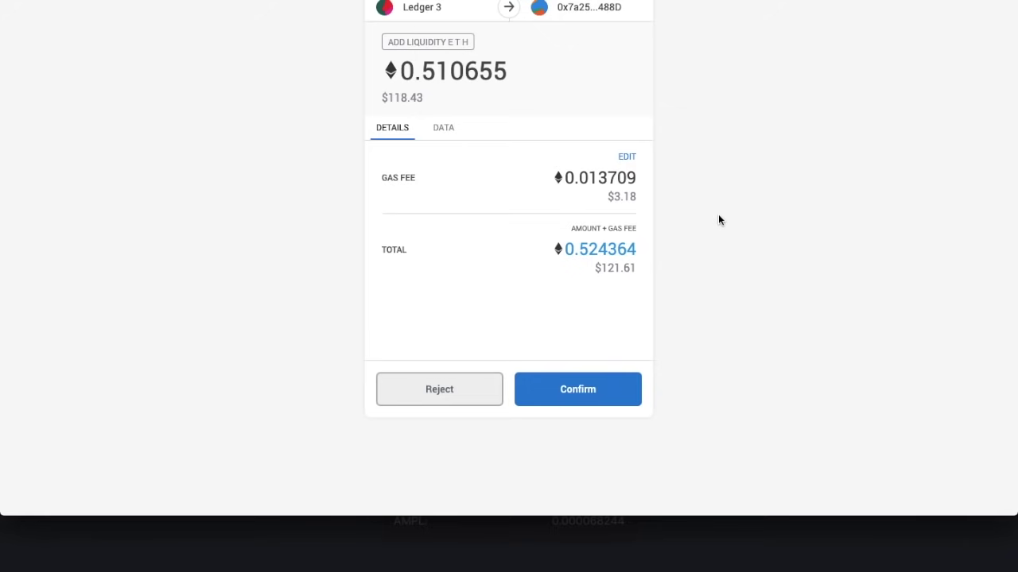
{"action": "left_click", "coordinate": [568, 390]}
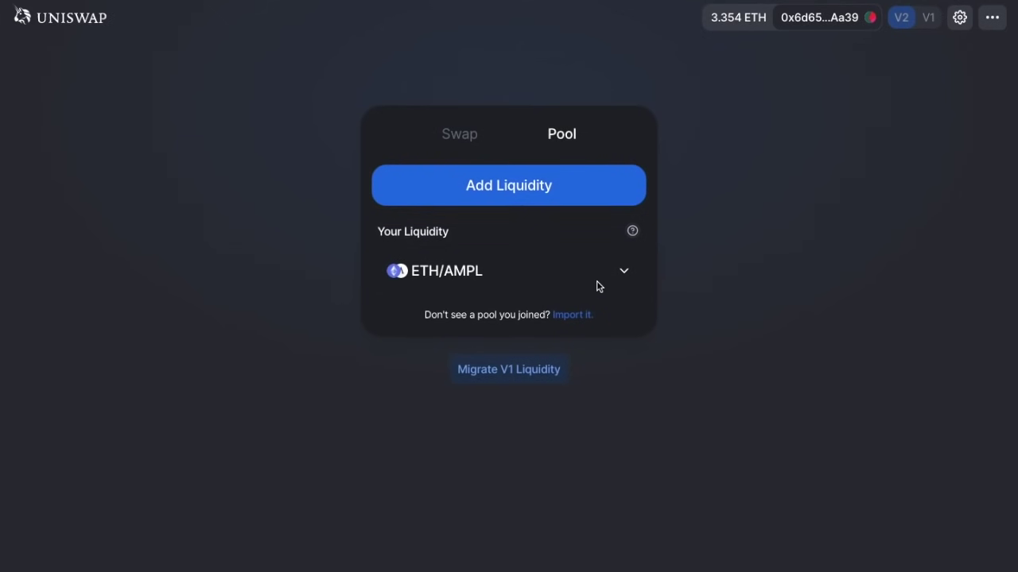
Expand the ETH/AMPL pool row to view the position details.
{"action": "left_click", "coordinate": [624, 275]}
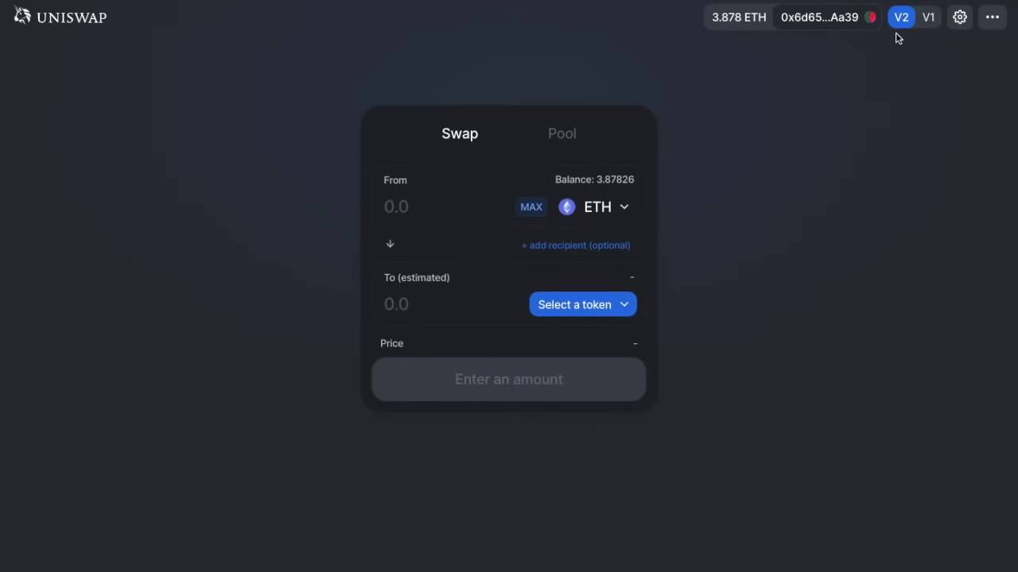
Set Toggle Dark Mode to Off in the interface settings for a light theme.
{"action": "left_click", "coordinate": [960, 19]}
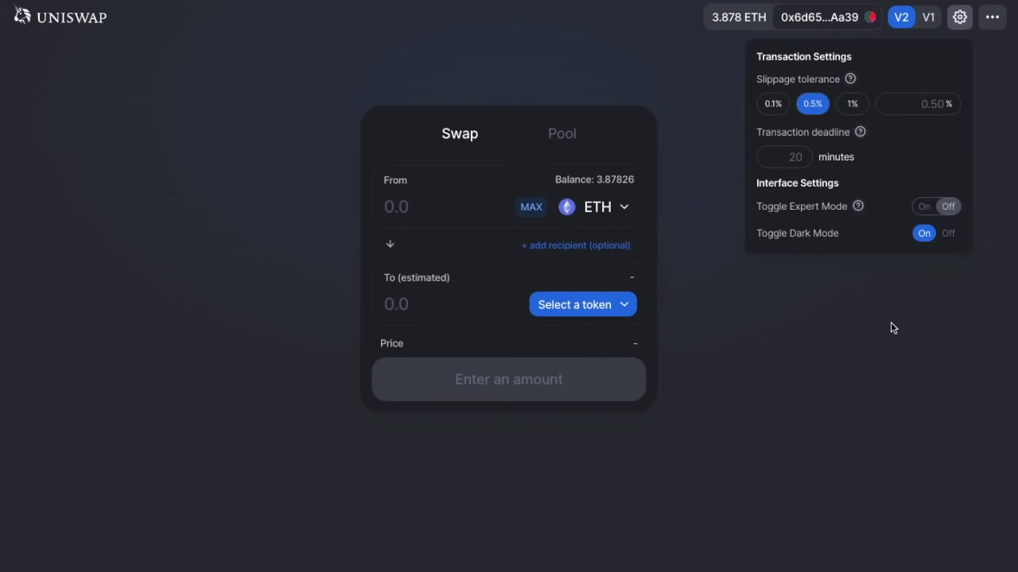
{"action": "mouse_move", "coordinate": [859, 209]}
{"action": "left_click", "coordinate": [949, 234]}
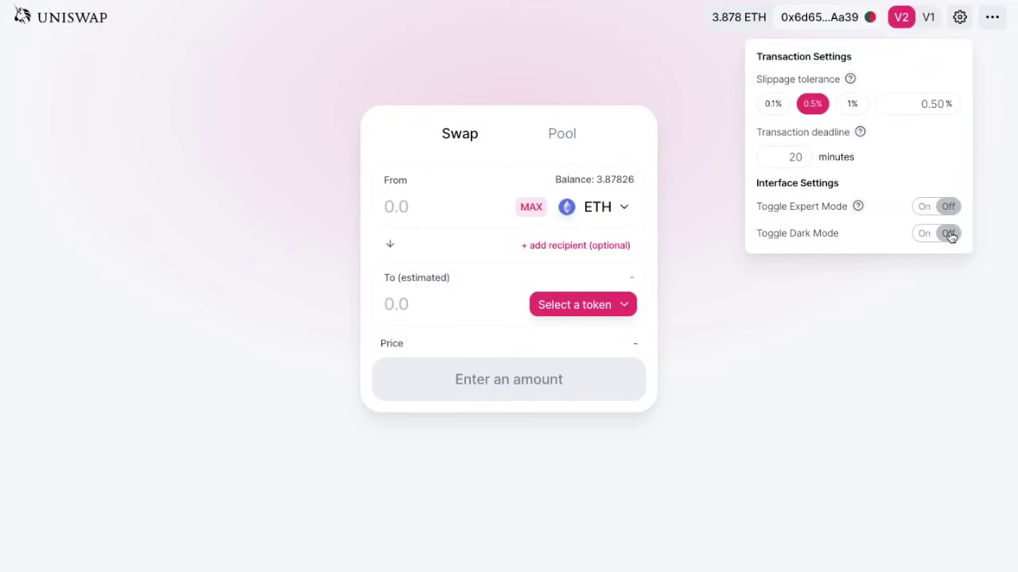